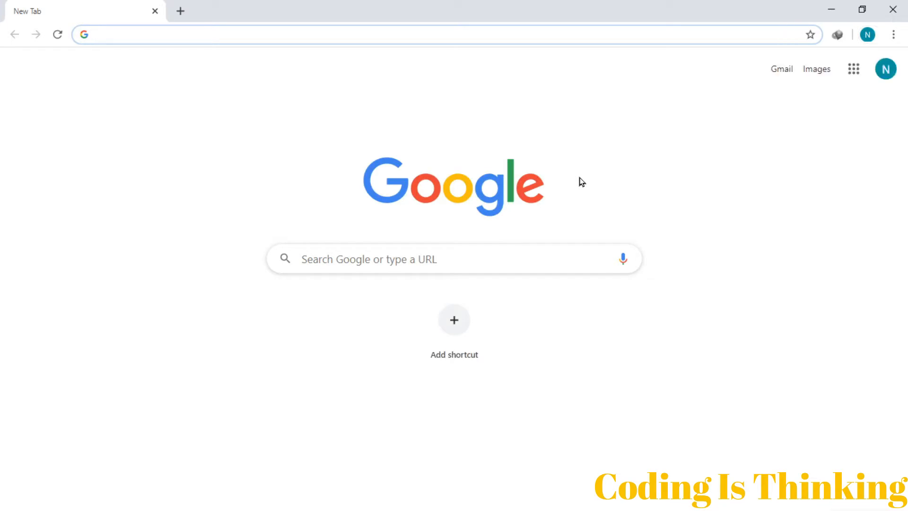
- Search the web for "codeblocks downlaod" and open Uptodown's "download code::blocks free (windows)" result
{"action": "type", "text": "code"}
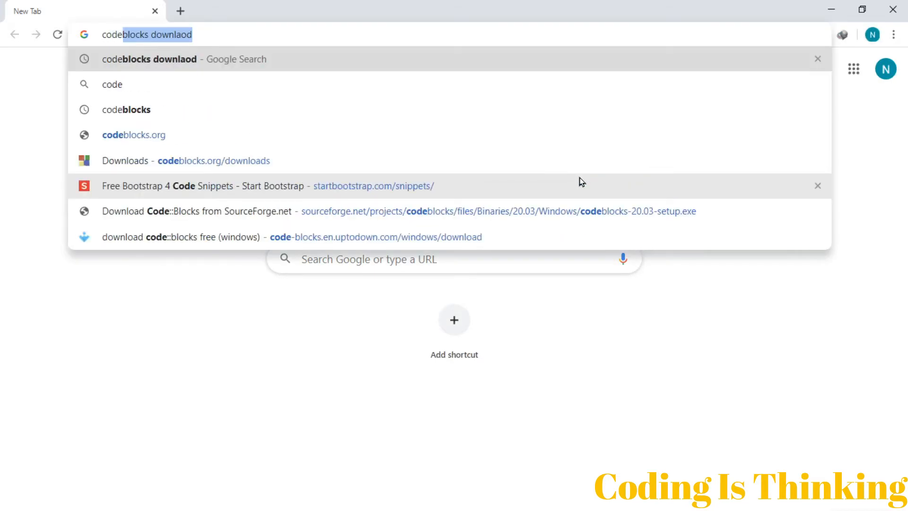
{"action": "key", "text": "Return"}
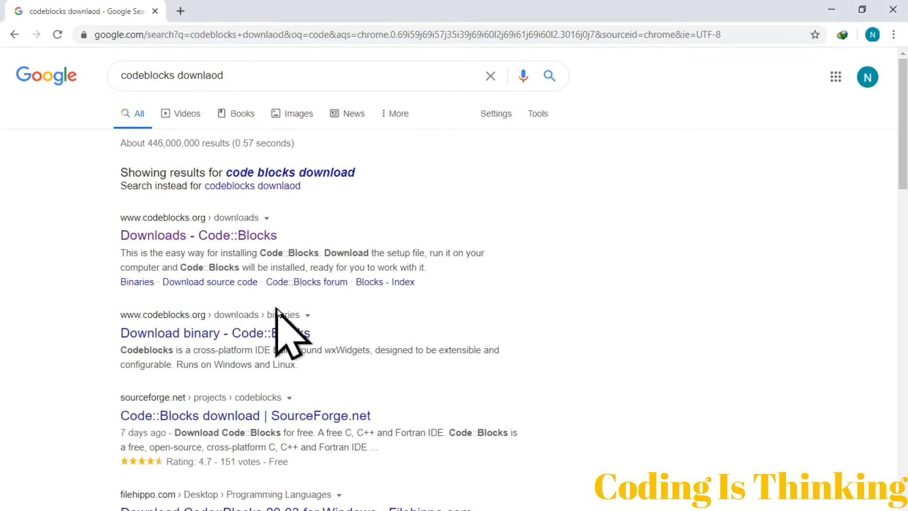
{"action": "scroll", "coordinate": [305, 321], "scroll_direction": "down", "scroll_amount": 3}
{"action": "scroll", "coordinate": [331, 307], "scroll_direction": "down", "scroll_amount": 3}
{"action": "scroll", "coordinate": [357, 283], "scroll_direction": "up", "scroll_amount": 3}
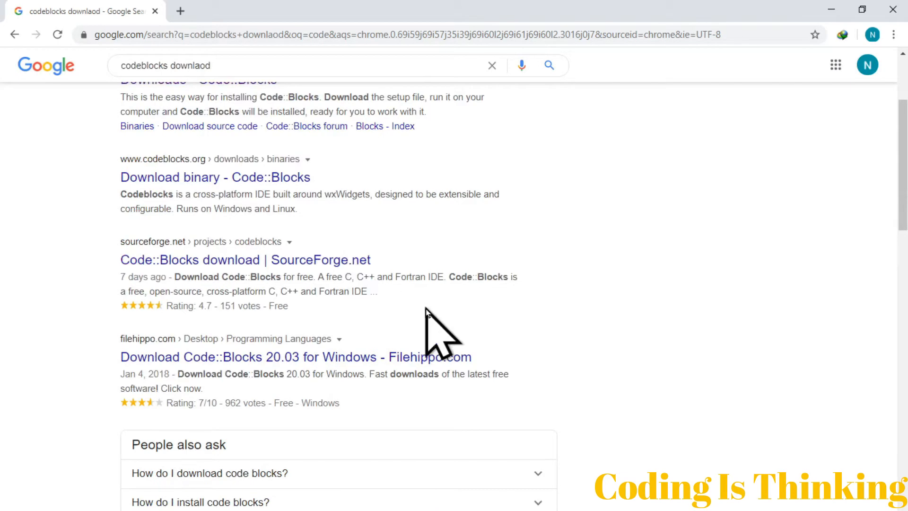
{"action": "scroll", "coordinate": [430, 317], "scroll_direction": "down", "scroll_amount": 3}
{"action": "scroll", "coordinate": [427, 309], "scroll_direction": "down", "scroll_amount": 6}
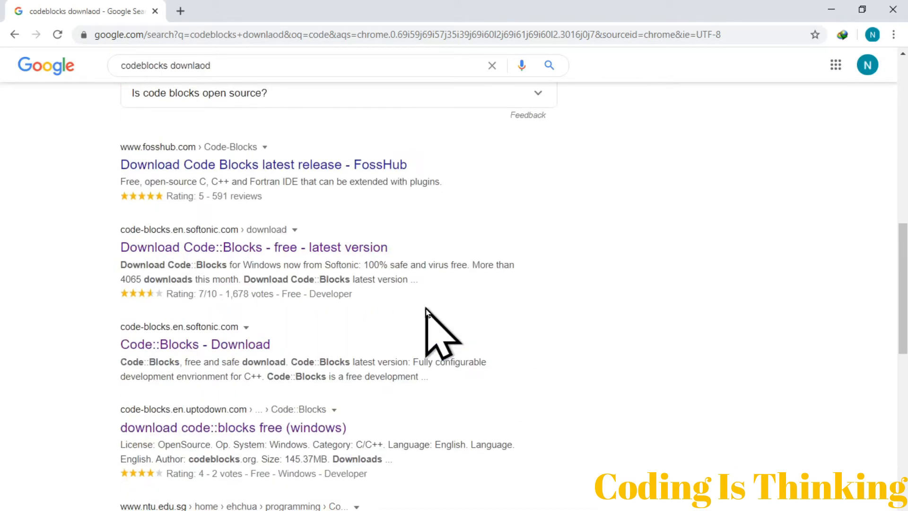
{"action": "scroll", "coordinate": [428, 310], "scroll_direction": "down", "scroll_amount": 3}
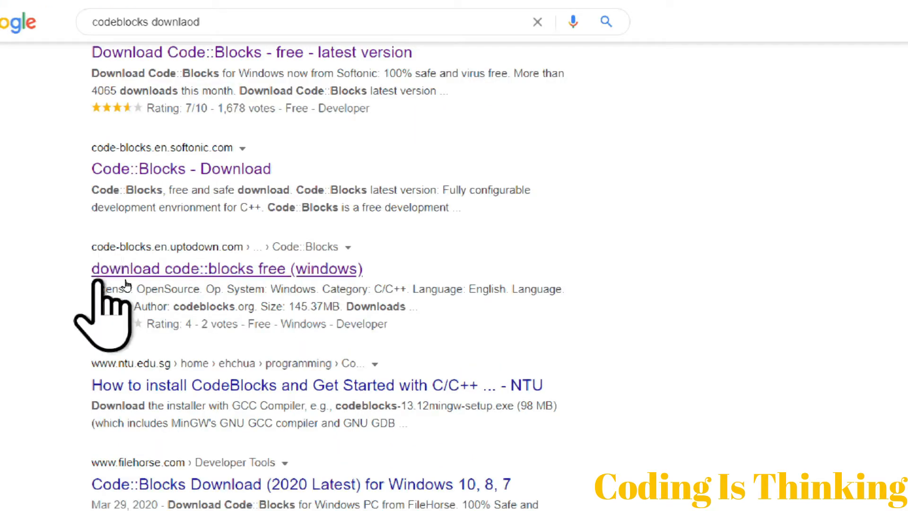
{"action": "left_click", "coordinate": [170, 276]}
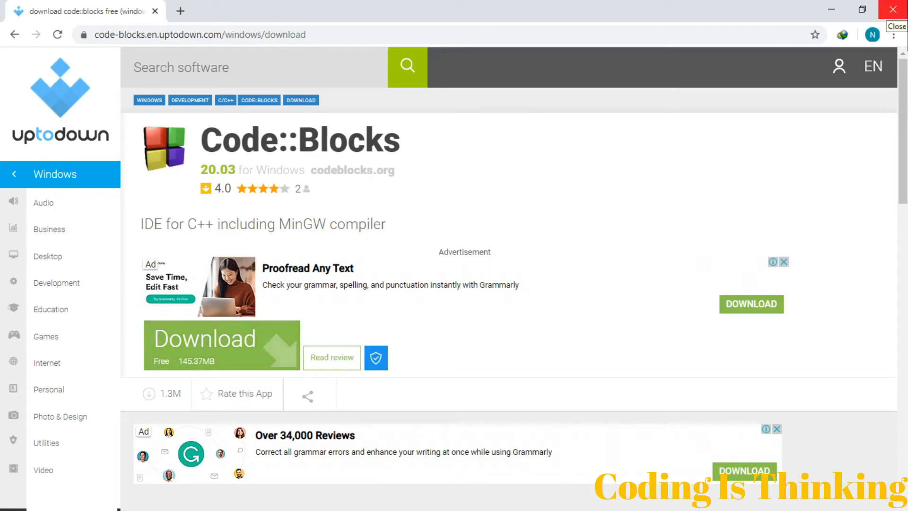
- Close the browser and launch the codeblocks installer from a clear spot on the desktop
{"action": "left_click", "coordinate": [893, 10]}
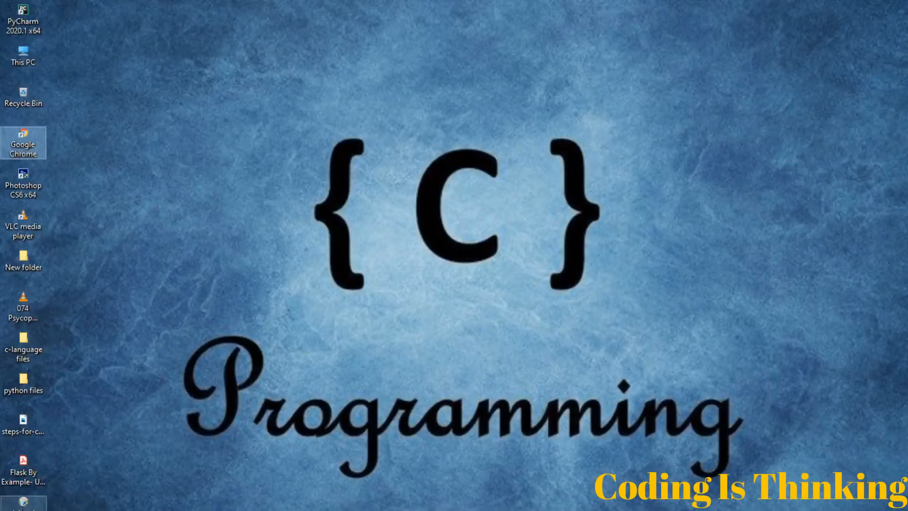
{"action": "left_click_drag", "start_coordinate": [23, 500], "coordinate": [422, 82]}
{"action": "double_click", "coordinate": [407, 105]}
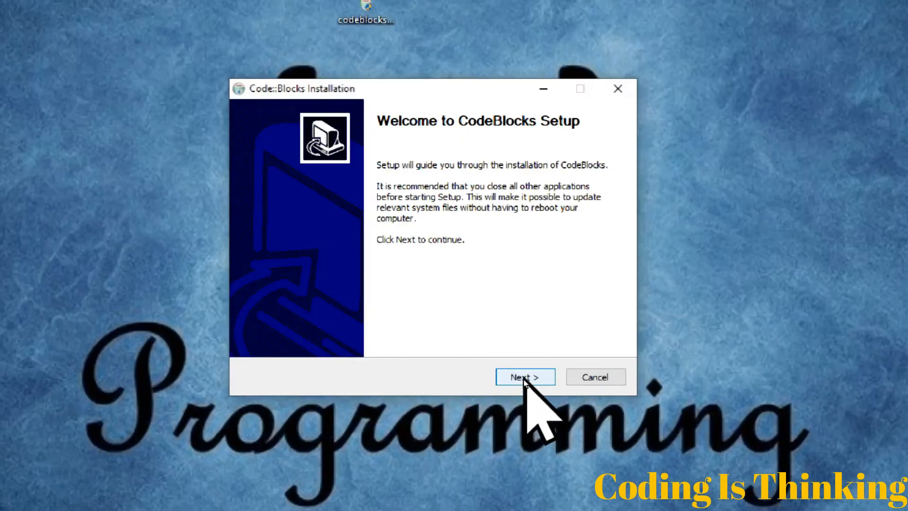
- Accept the license agreement and install CodeBlocks with the Full component selection in the suggested folder
{"action": "left_click", "coordinate": [525, 377]}
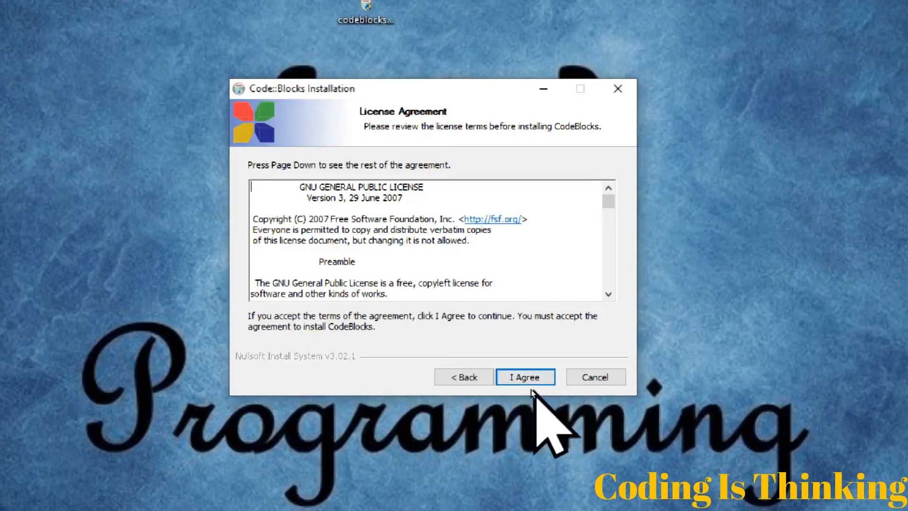
{"action": "left_click", "coordinate": [529, 376]}
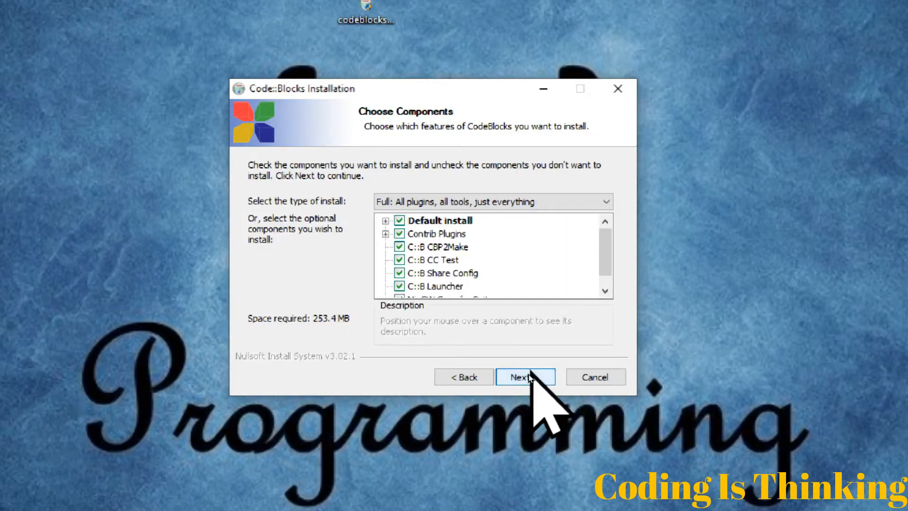
{"action": "left_click", "coordinate": [529, 376]}
{"action": "left_click", "coordinate": [530, 377]}
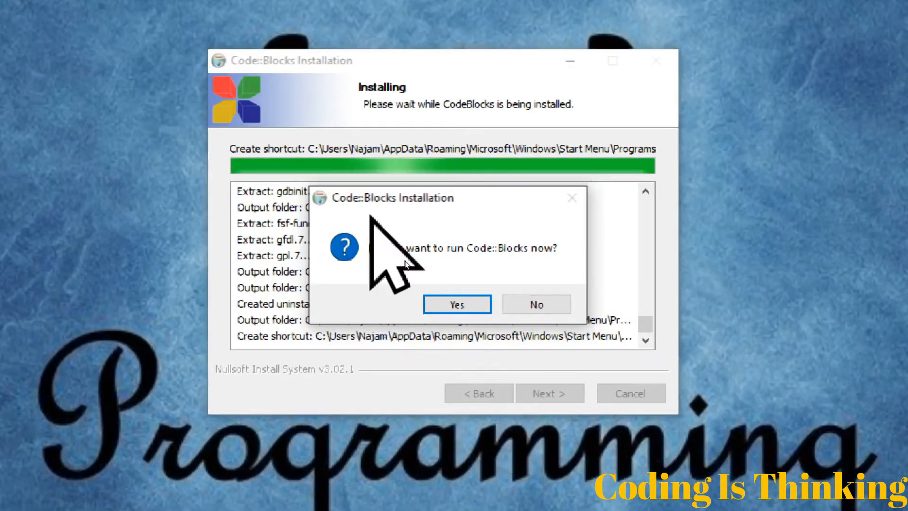
- Choose to run Code::Blocks now, complete the setup wizard and wait for the program to respond
{"action": "left_click", "coordinate": [466, 318]}
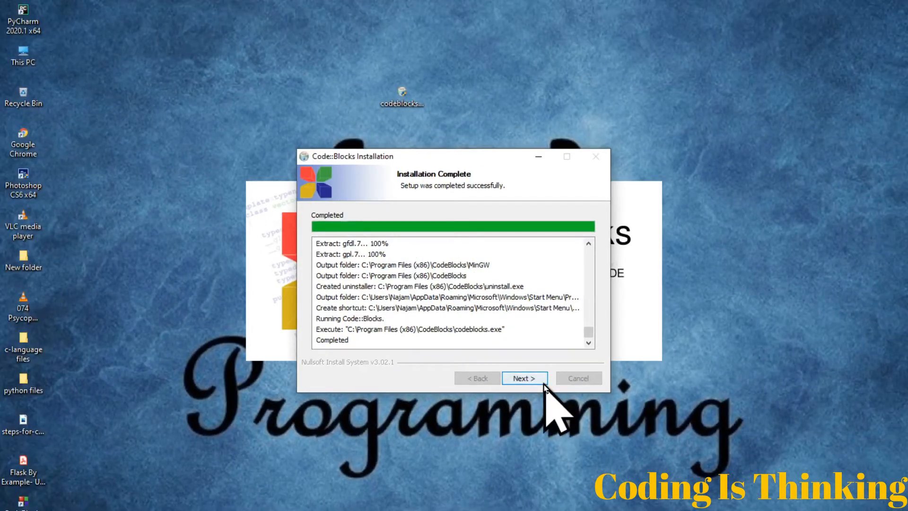
{"action": "left_click", "coordinate": [520, 378]}
{"action": "left_click", "coordinate": [531, 378]}
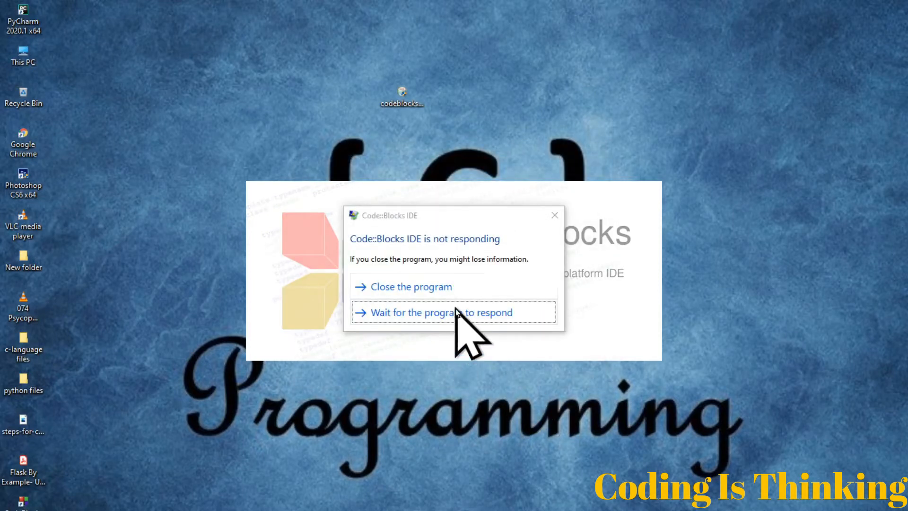
{"action": "left_click", "coordinate": [455, 312]}
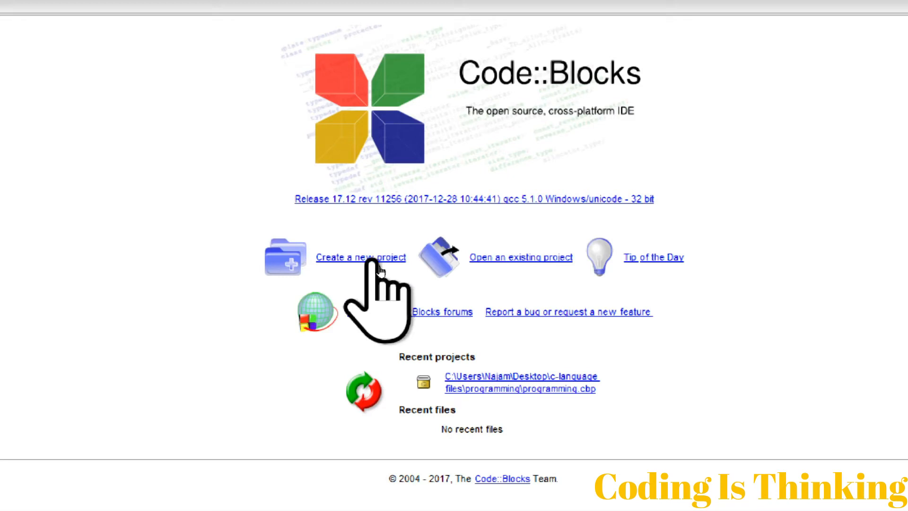
- Start a new project from the Console application template and choose C as its language
{"action": "left_click", "coordinate": [379, 269]}
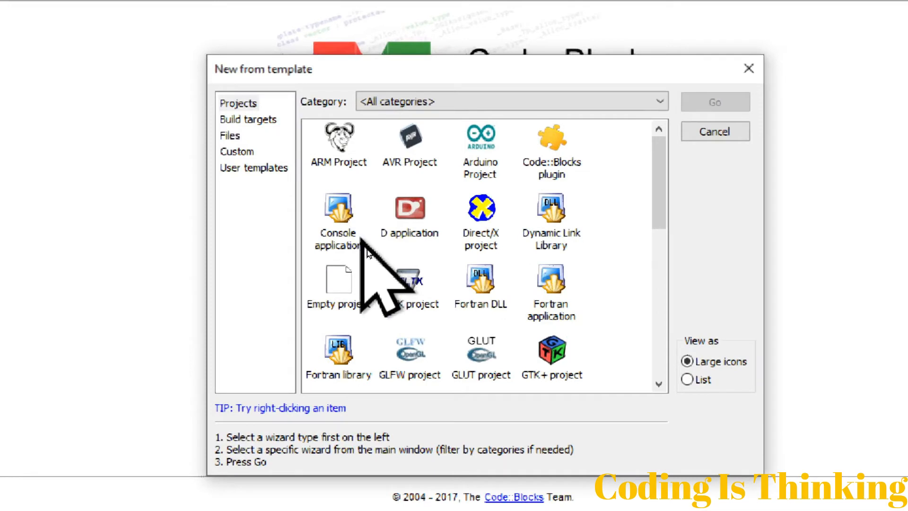
{"action": "left_click", "coordinate": [363, 244]}
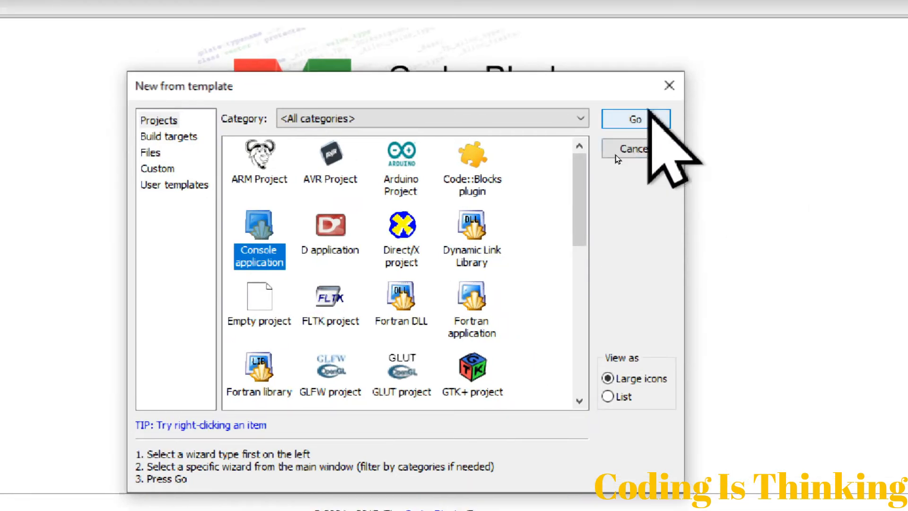
{"action": "key", "text": "Return"}
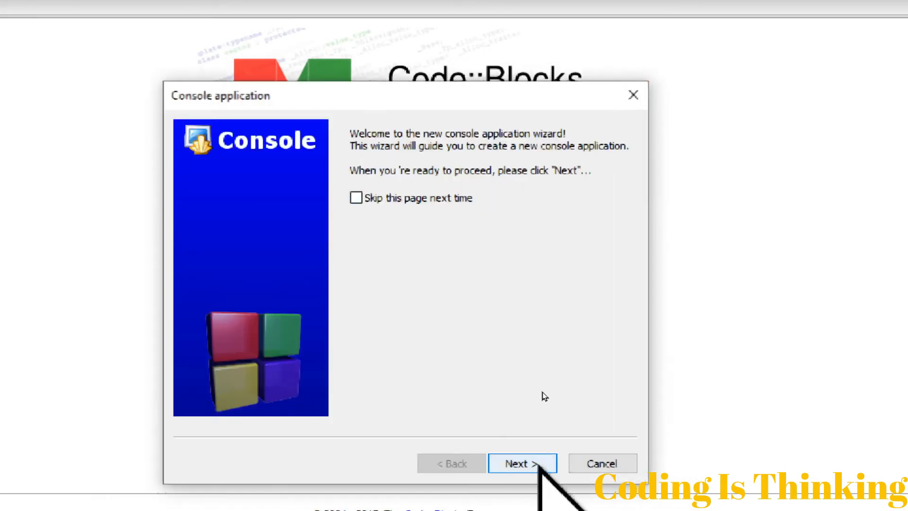
{"action": "key", "text": "Return"}
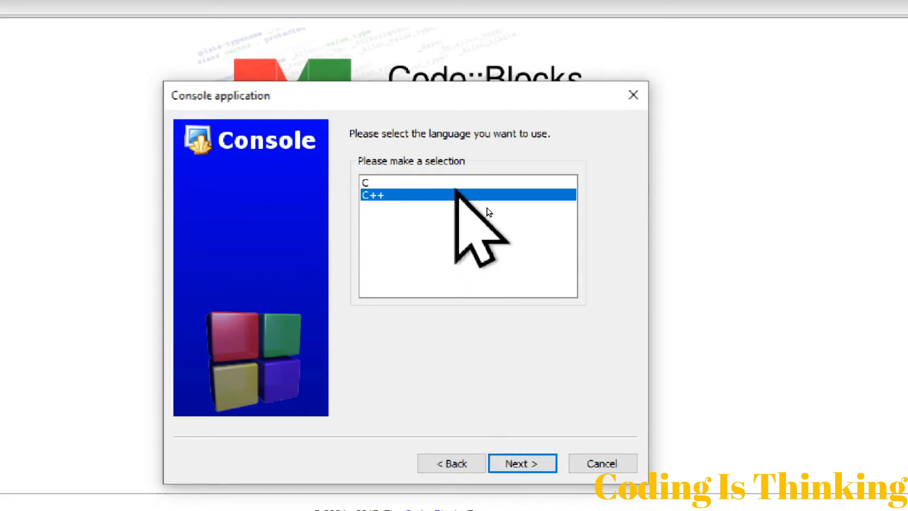
{"action": "key", "text": "Up"}
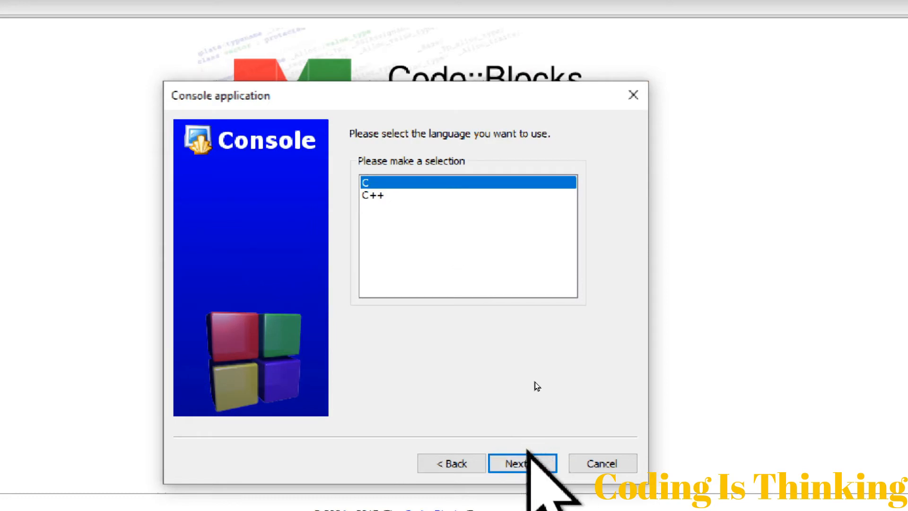
{"action": "left_click", "coordinate": [527, 465]}
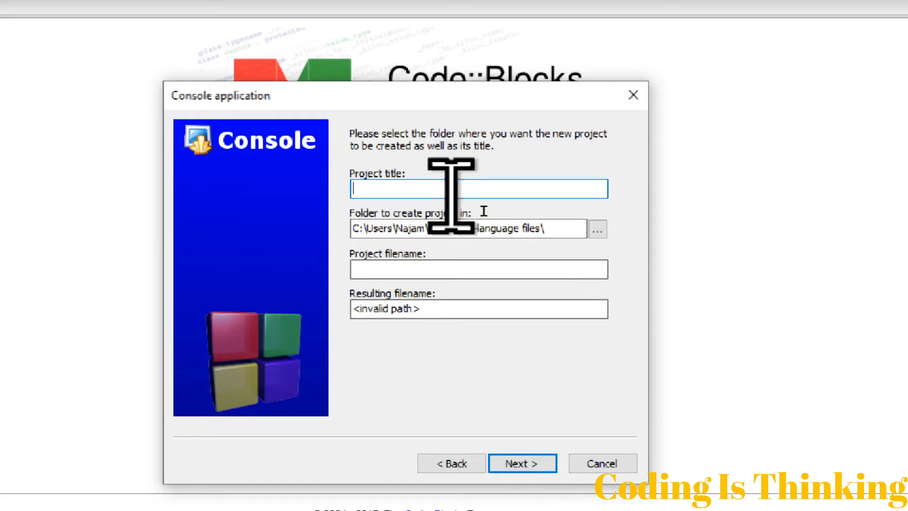
- Title the project "program", locate it in a new folder on the Desktop, and create it with the GNU GCC Compiler
{"action": "type", "text": "program"}
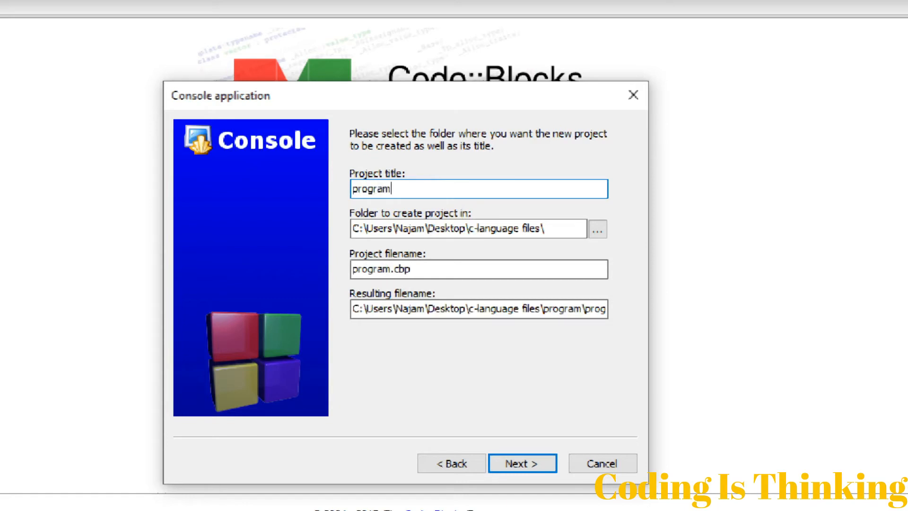
{"action": "left_click", "coordinate": [596, 230]}
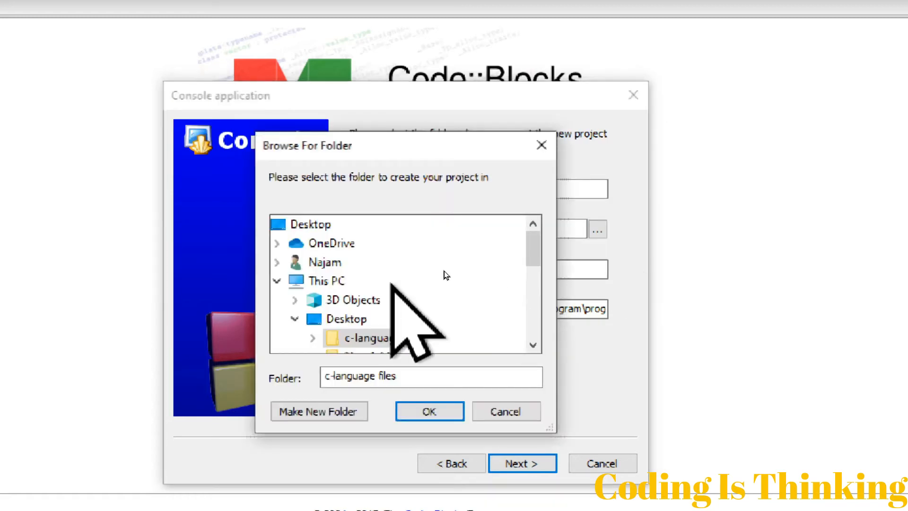
{"action": "left_click", "coordinate": [396, 230]}
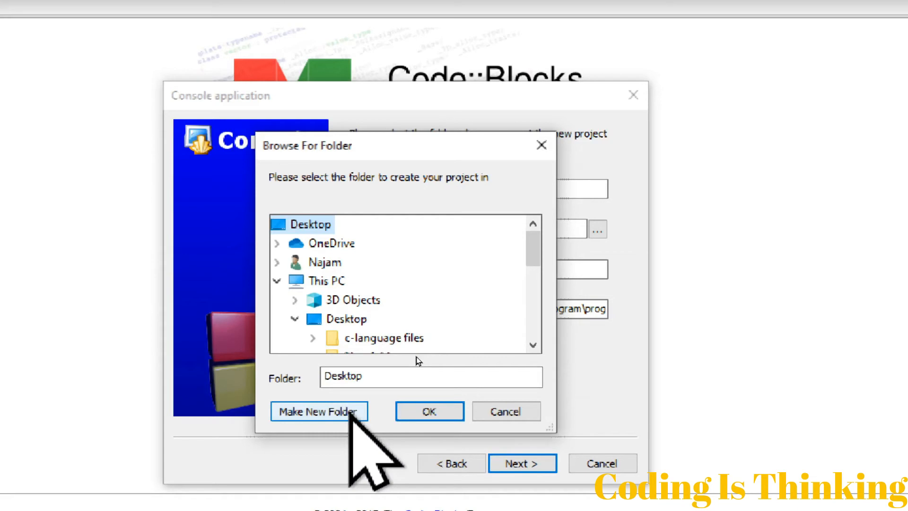
{"action": "left_click", "coordinate": [351, 410]}
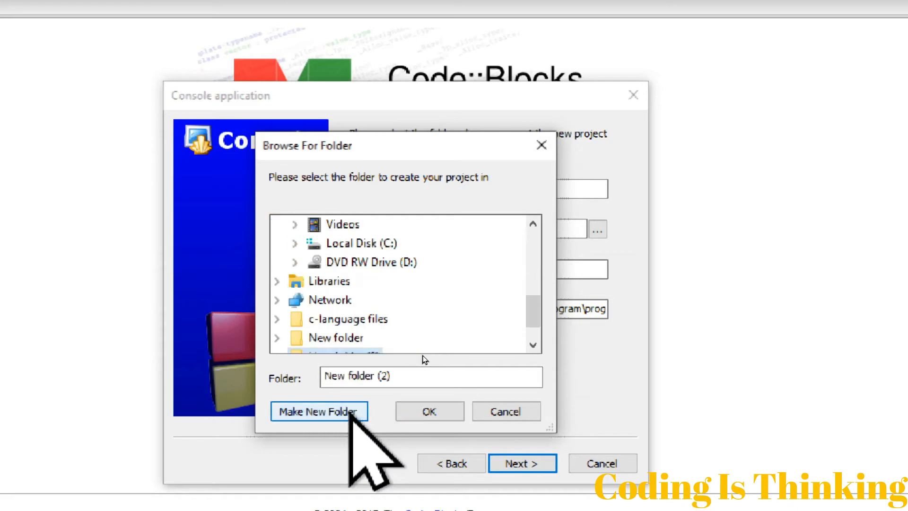
{"action": "left_click", "coordinate": [414, 414]}
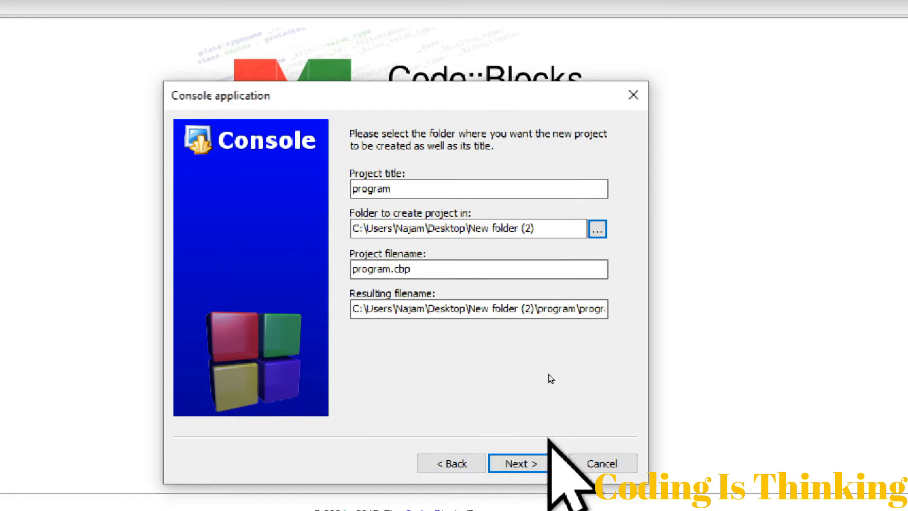
{"action": "left_click", "coordinate": [538, 462]}
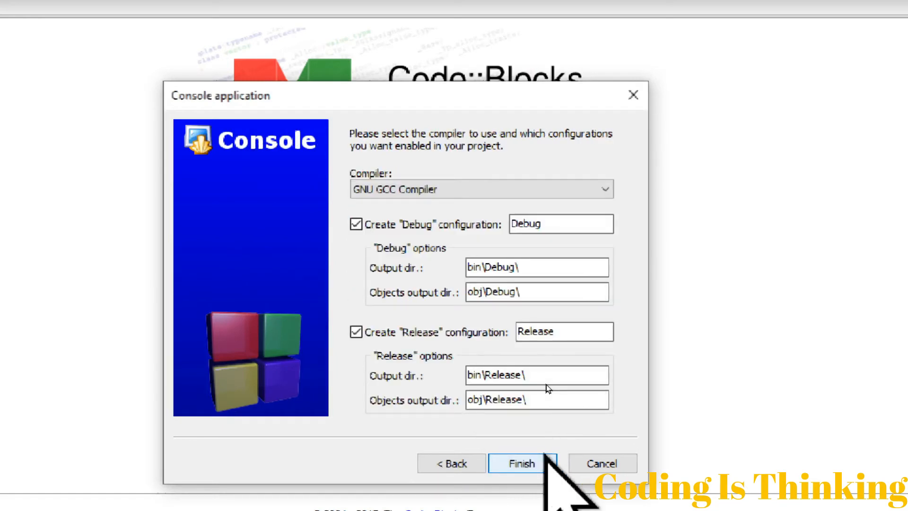
{"action": "left_click", "coordinate": [544, 460]}
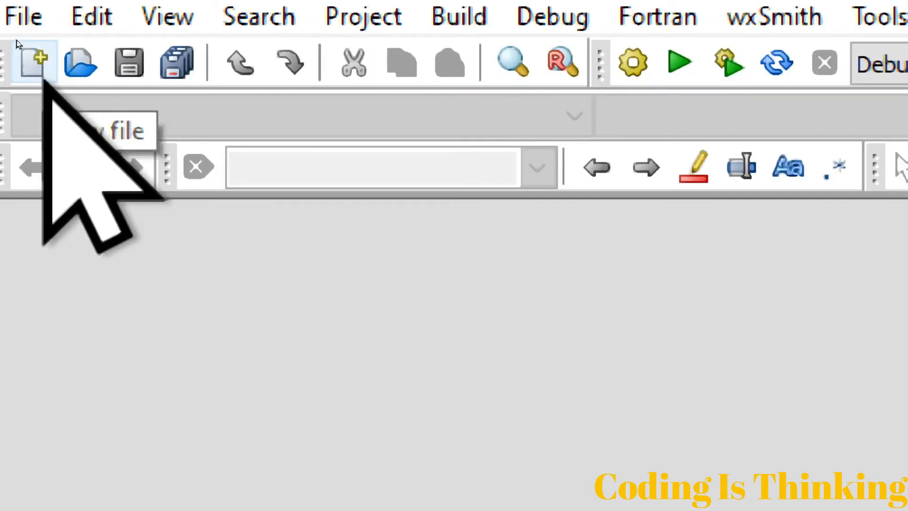
- Add an empty file to the active project, saving it over main.c and assigning it to the Debug and Release targets
{"action": "left_click", "coordinate": [42, 53]}
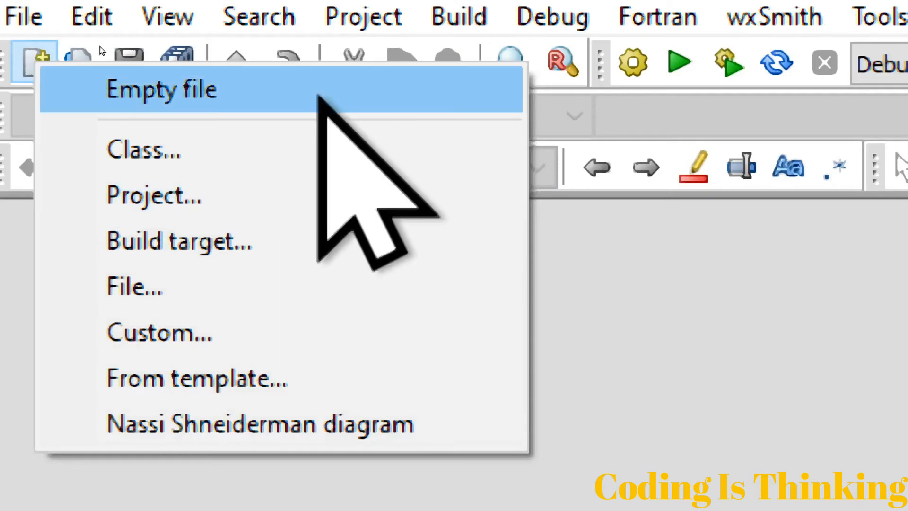
{"action": "left_click", "coordinate": [318, 97]}
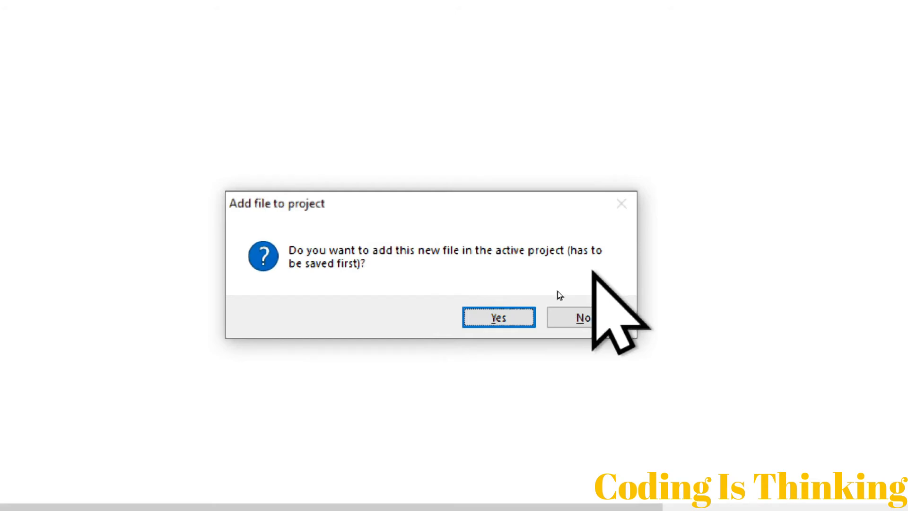
{"action": "left_click", "coordinate": [497, 323]}
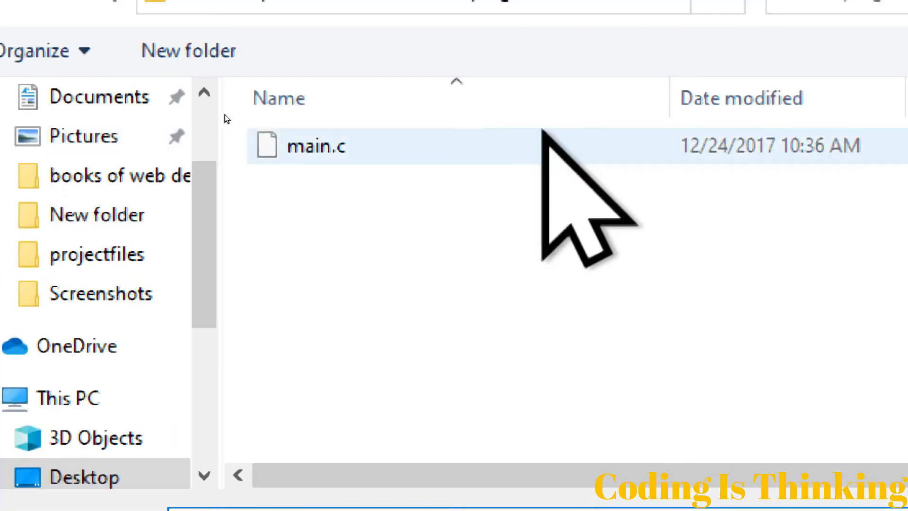
{"action": "double_click", "coordinate": [460, 133]}
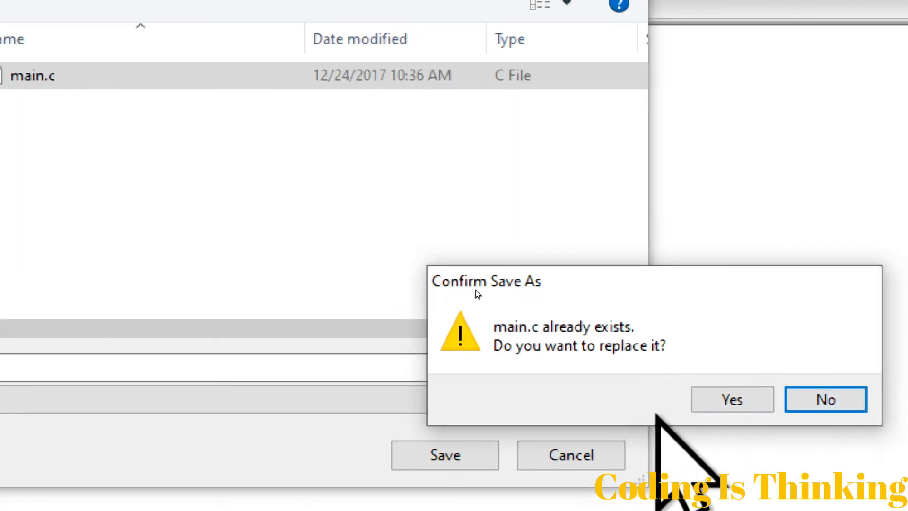
{"action": "left_click", "coordinate": [709, 396]}
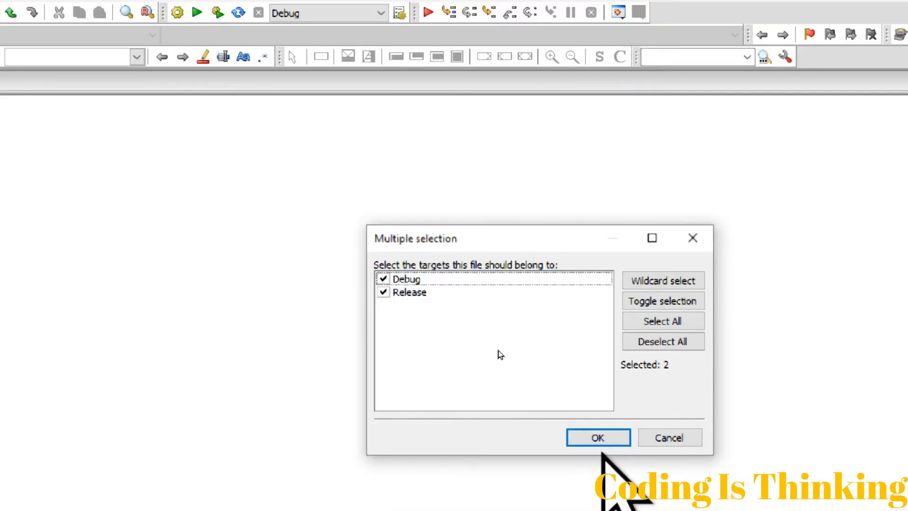
{"action": "left_click", "coordinate": [598, 438]}
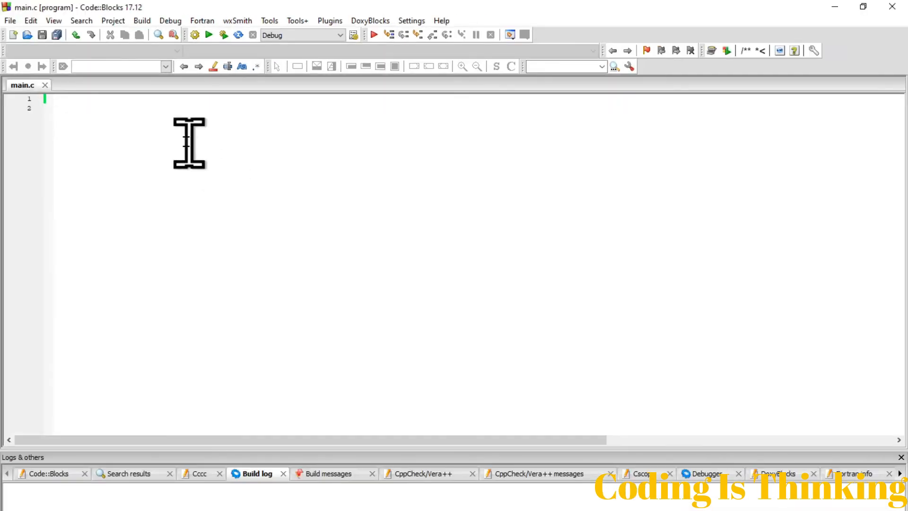
- Enlarge the text display of the empty main.c file in the code editor
{"action": "scroll", "coordinate": [67, 152], "scroll_direction": "up", "scroll_amount": 3, "text": "ctrl"}
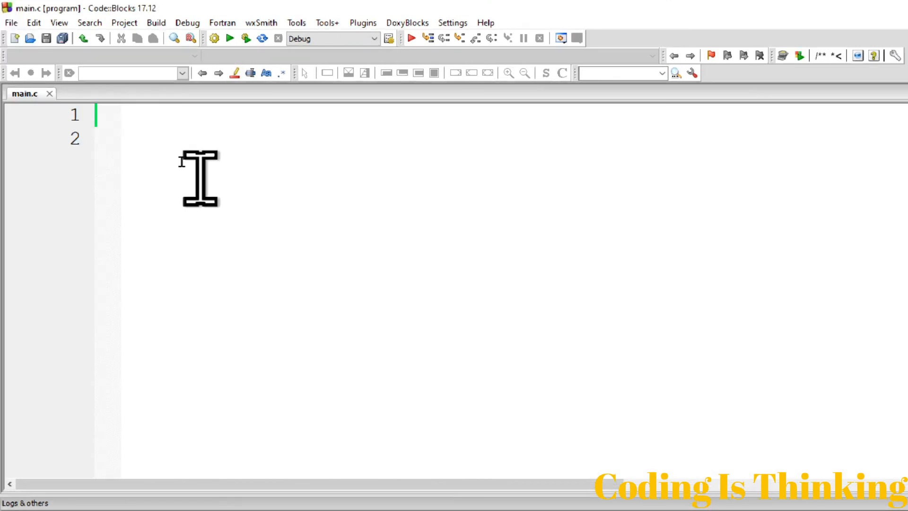
{"action": "scroll", "coordinate": [200, 179], "scroll_direction": "up", "scroll_amount": 2, "text": "ctrl"}
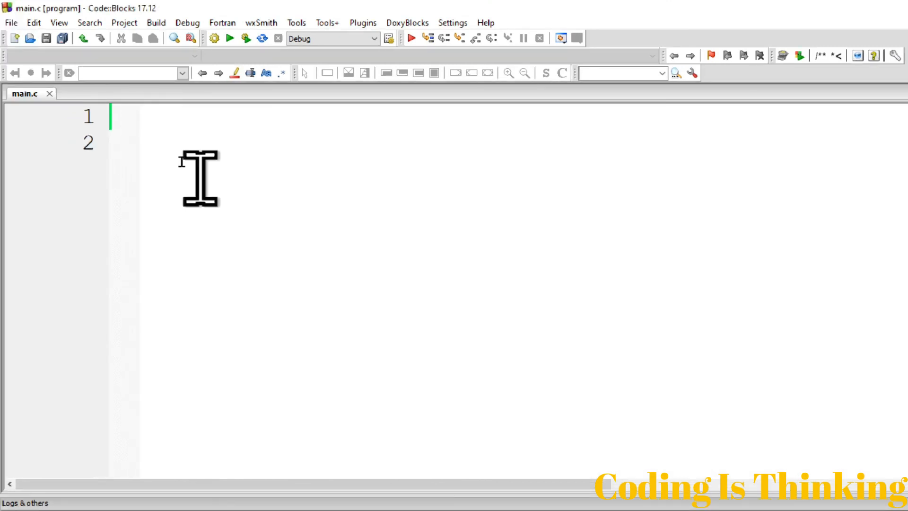
- Write the directive #include<stdio.h> on the first line of main.c and start a new line below it
{"action": "type", "text": "#"}
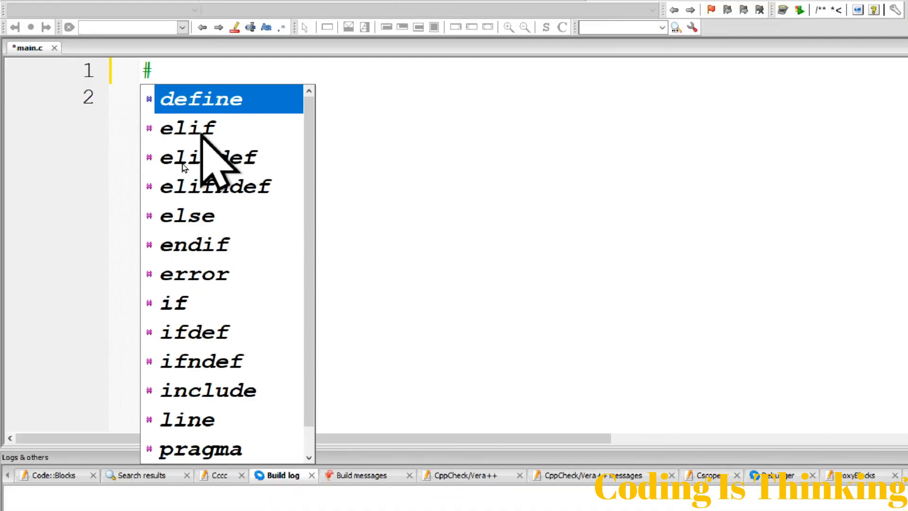
{"action": "type", "text": "inclu"}
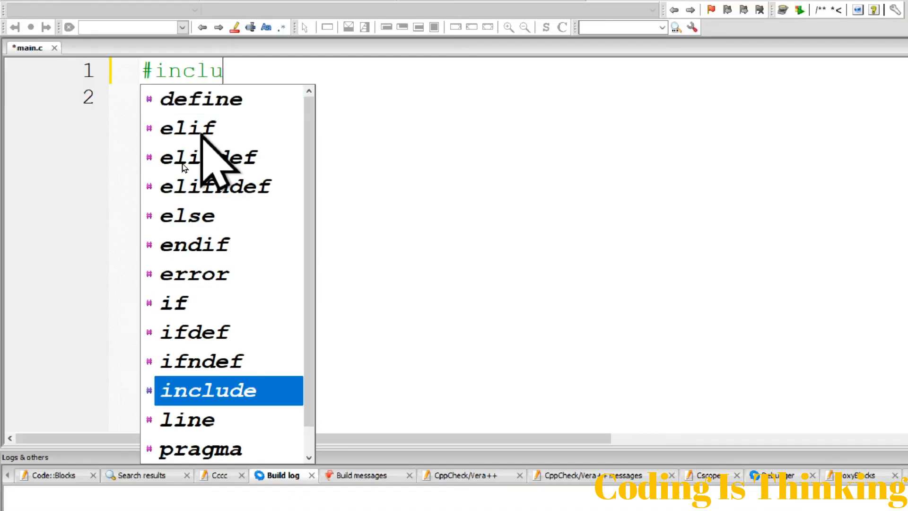
{"action": "type", "text": "de("}
{"action": "key", "text": "BackSpace"}
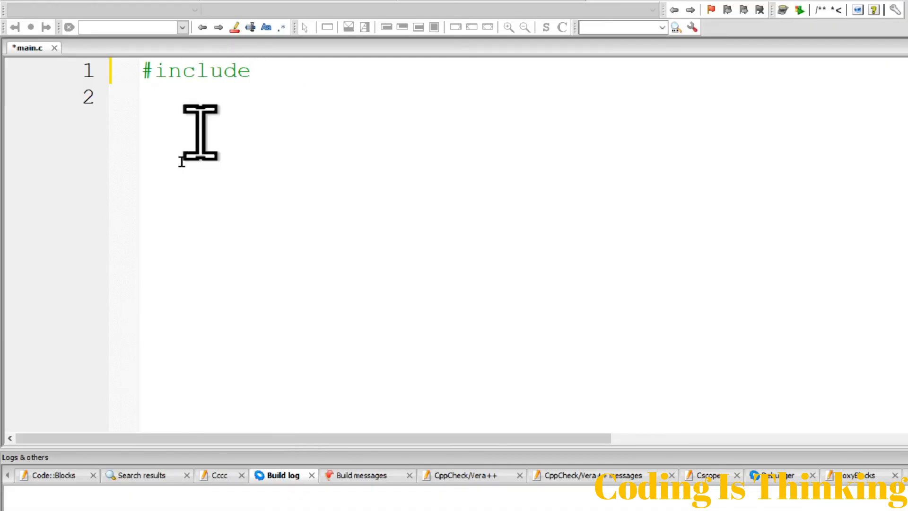
{"action": "type", "text": "<stdio"}
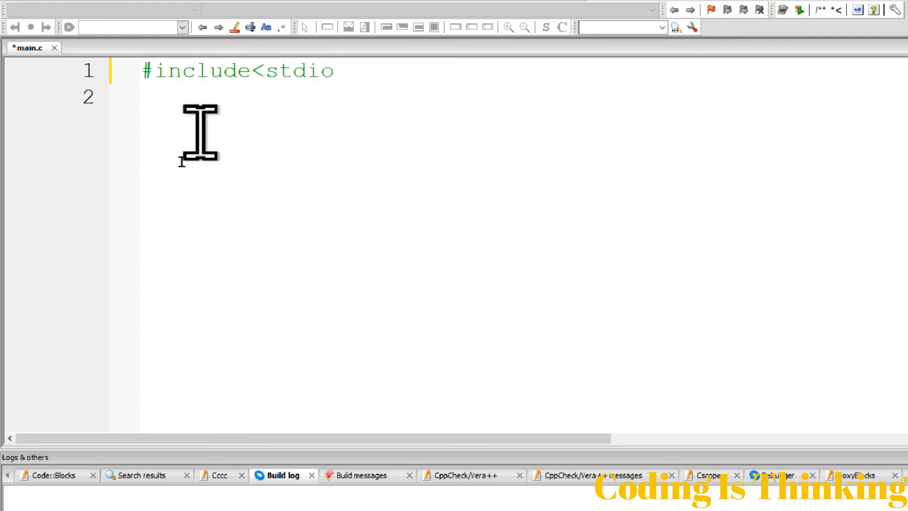
{"action": "type", "text": "nh>"}
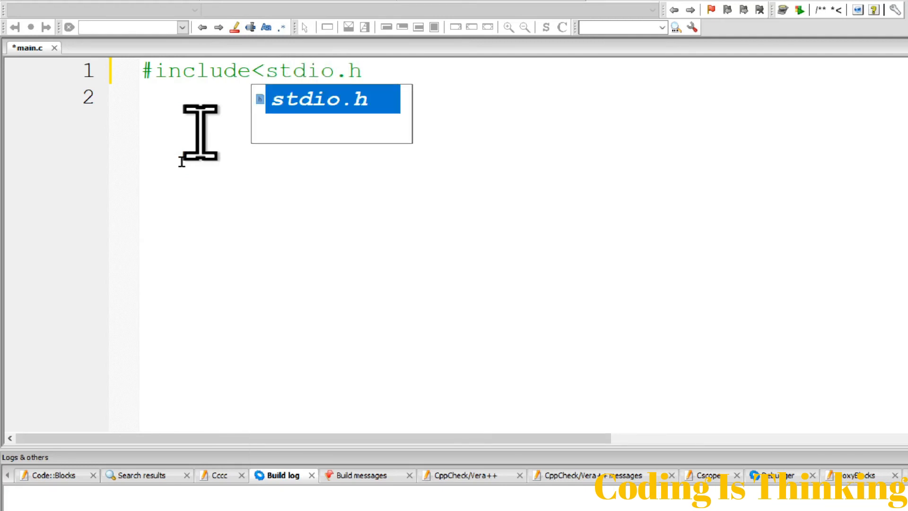
{"action": "key", "text": "Return"}
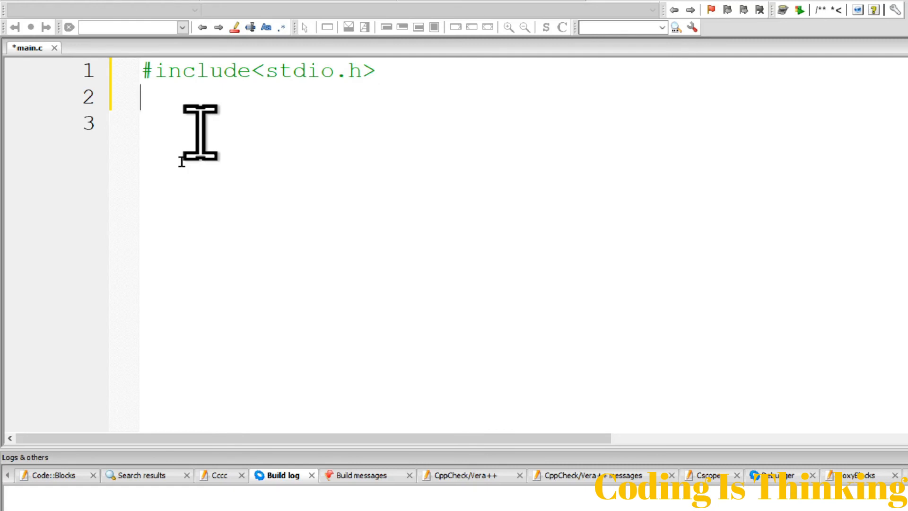
- Declare the function int main() below the include line, with a pair of braces enclosing blank lines for its body
{"action": "type", "text": "int main("}
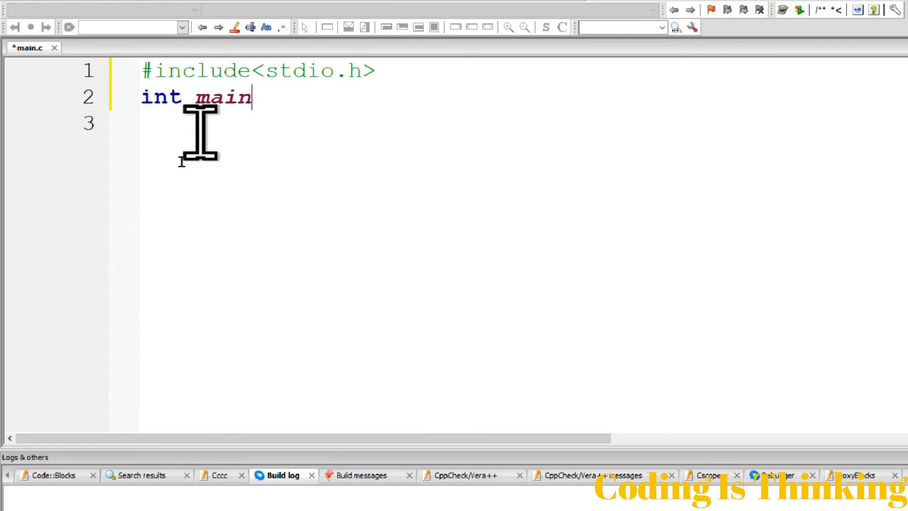
{"action": "key", "text": "Right"}
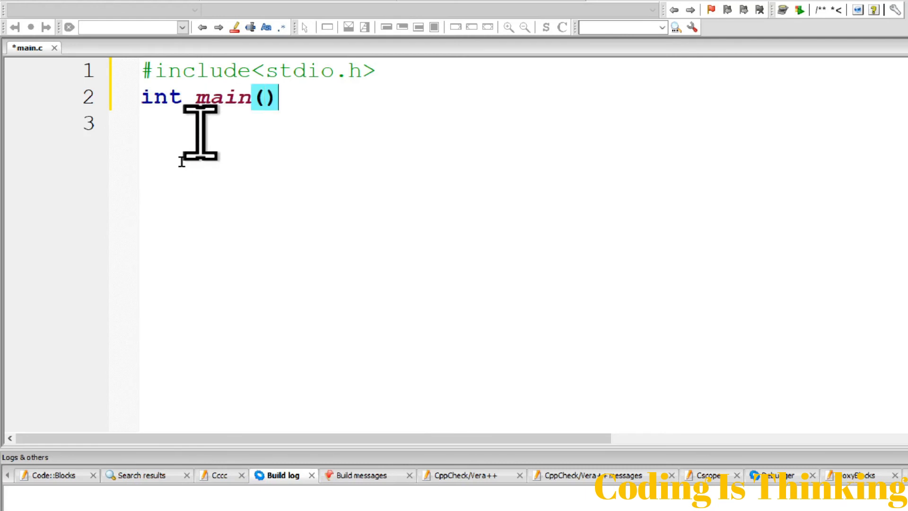
{"action": "key", "text": "Return"}
{"action": "type", "text": "{"}
{"action": "key", "text": "Return"}
{"action": "key", "text": "Return"}
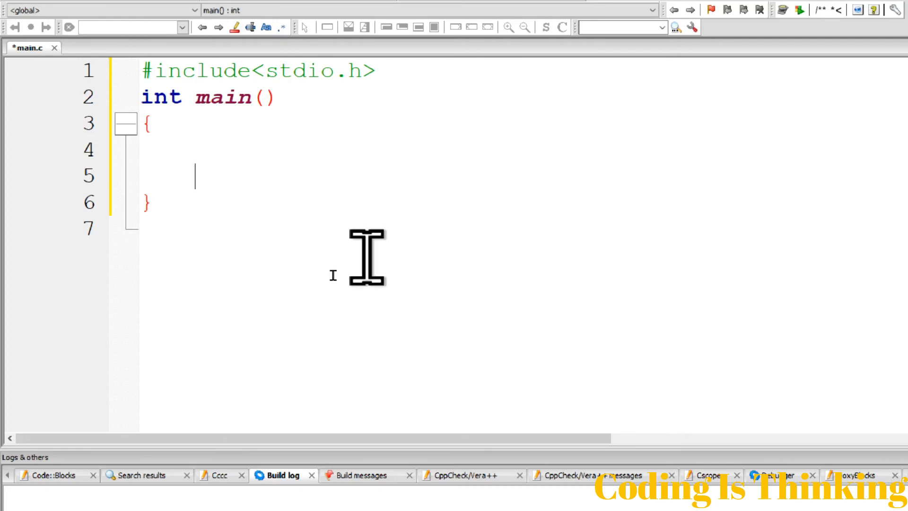
- Write the statement print("Hello world"); inside the body of the main function
{"action": "type", "text": "print"}
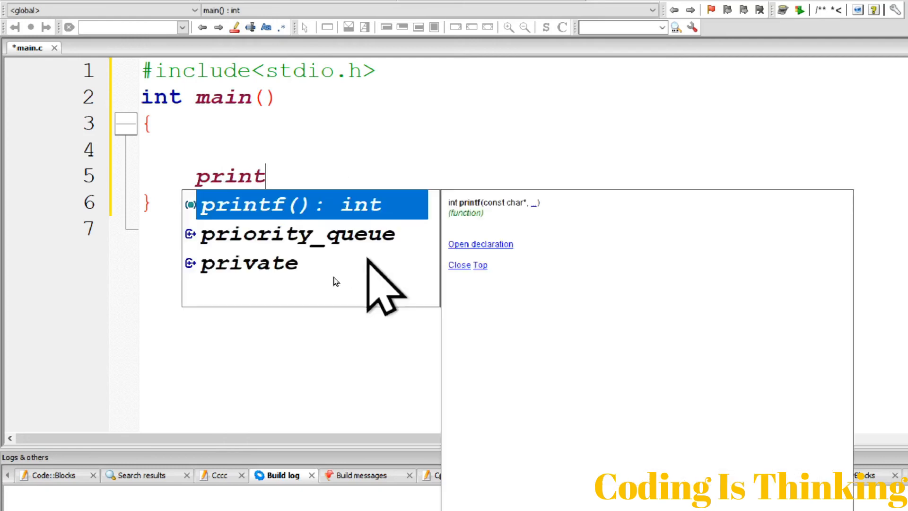
{"action": "type", "text": "(\""}
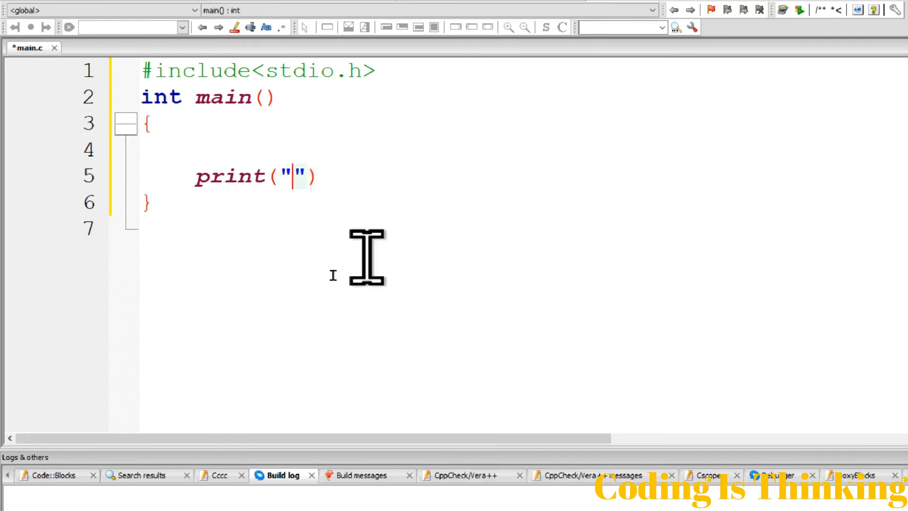
{"action": "type", "text": "Hello"}
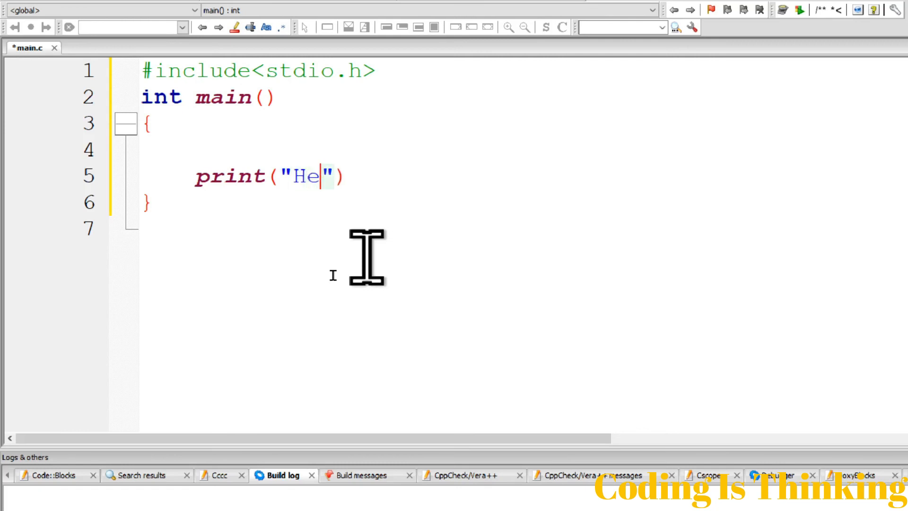
{"action": "type", "text": " word"}
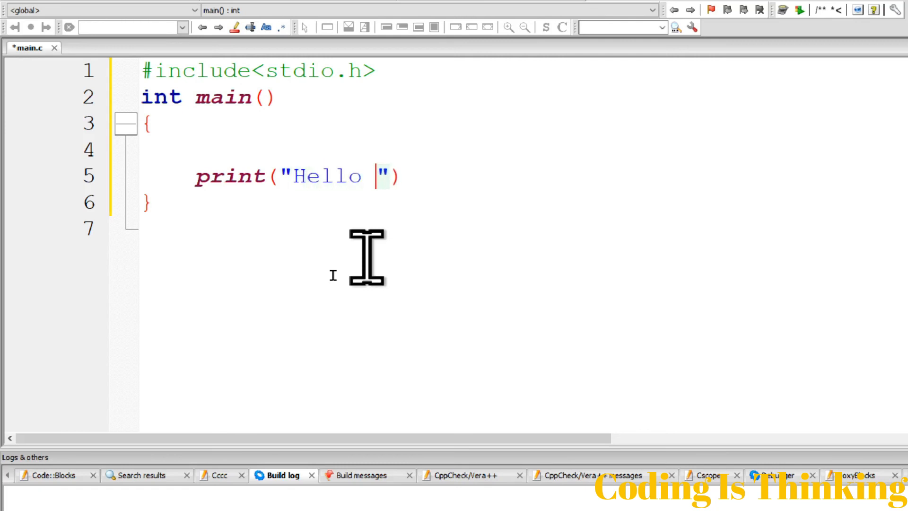
{"action": "type", "text": "\""}
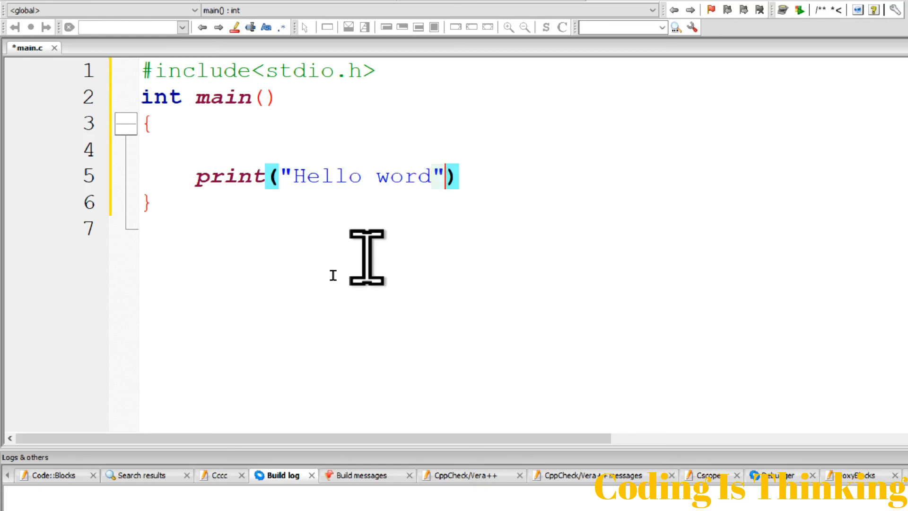
{"action": "key", "text": "Left"}
{"action": "key", "text": "Left"}
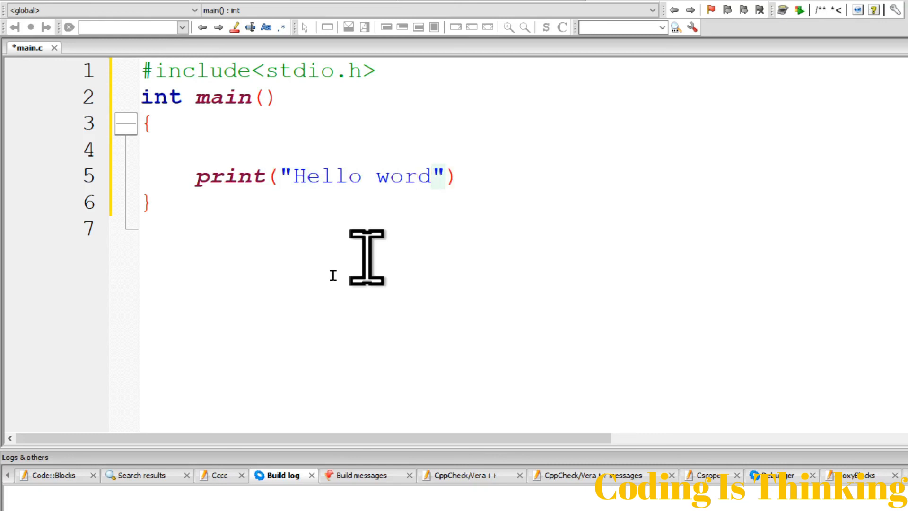
{"action": "type", "text": "l"}
{"action": "key", "text": "Right"}
{"action": "key", "text": "Right"}
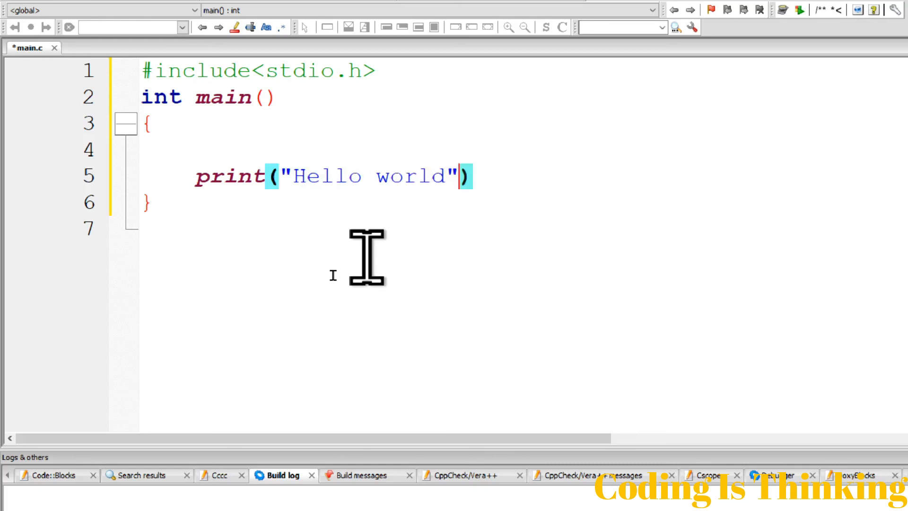
{"action": "key", "text": "Right"}
{"action": "type", "text": ";"}
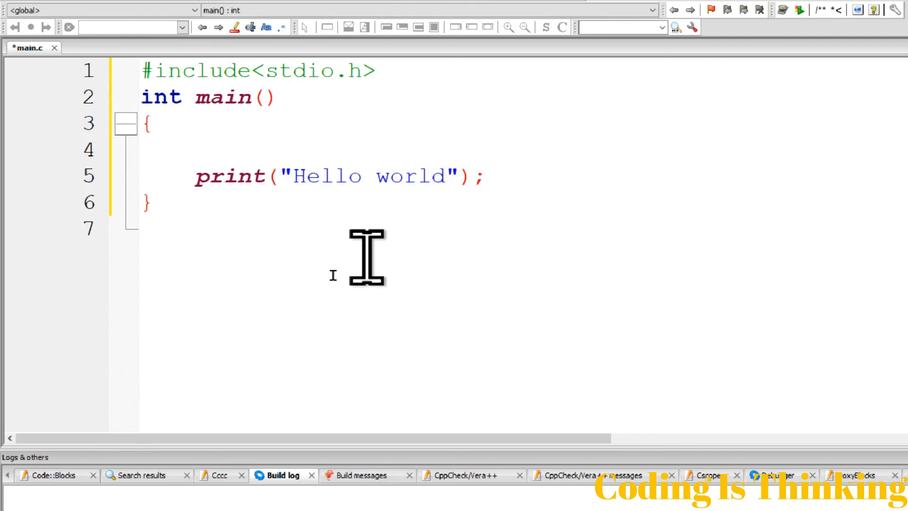
- Save main.c, and build and run the program to inspect its console output
{"action": "key", "text": "ctrl+s"}
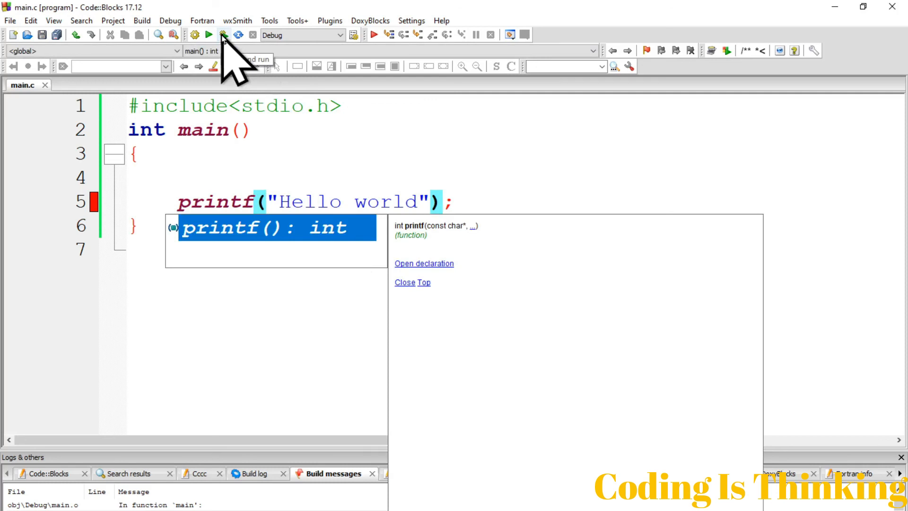
{"action": "left_click", "coordinate": [224, 35]}
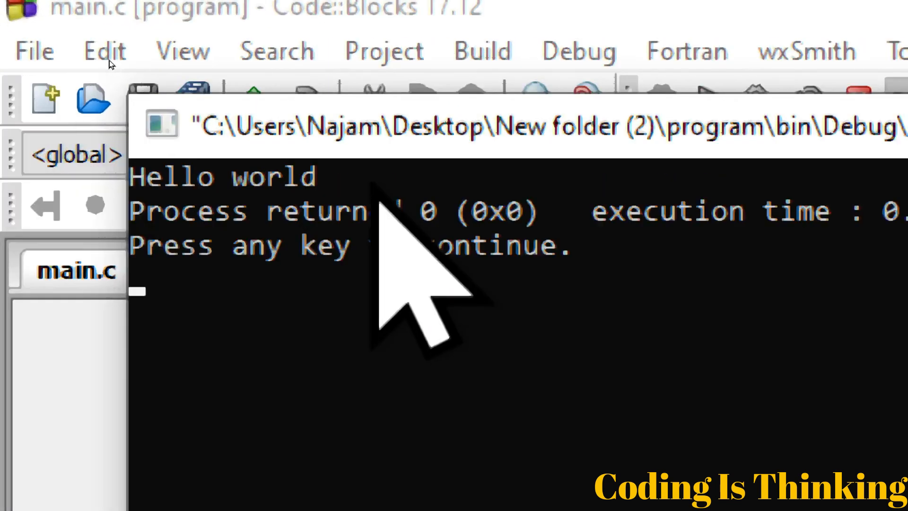
{"action": "left_click_drag", "start_coordinate": [377, 189], "coordinate": [90, 201]}
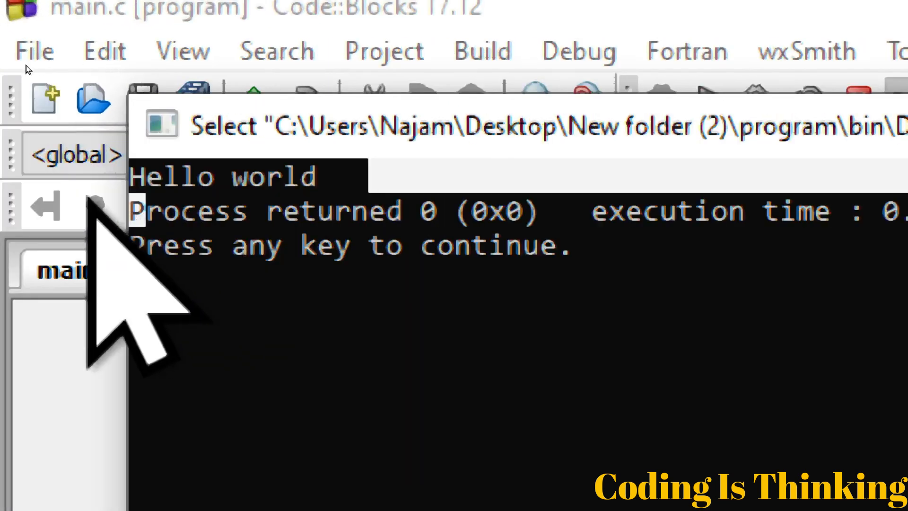